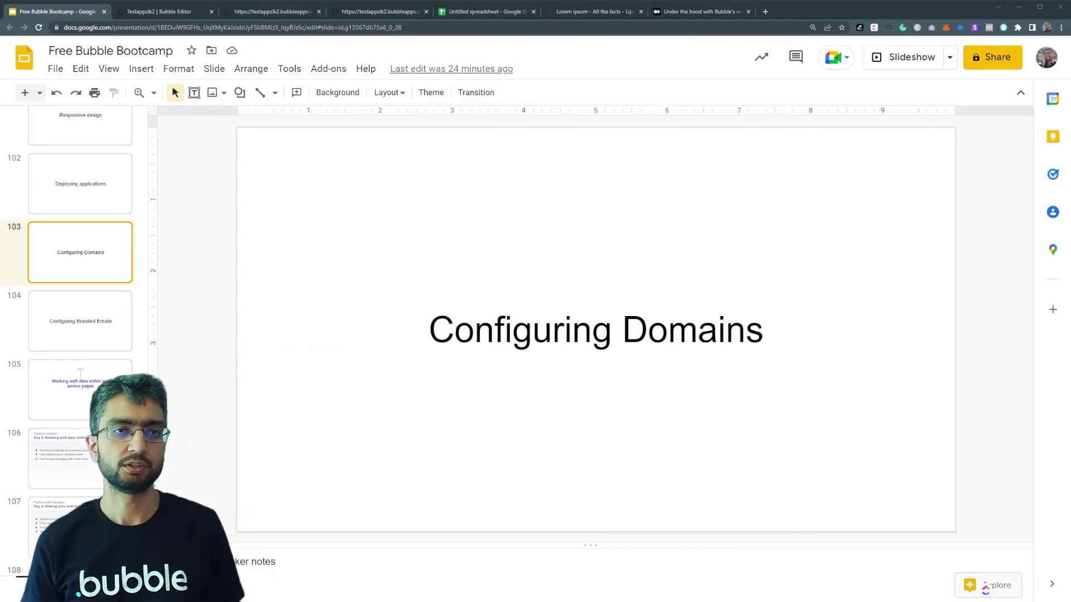
- Switch to the Bubble Editor tab, then to the live bubbleapps.io app preview
click(159, 11)
click(254, 14)
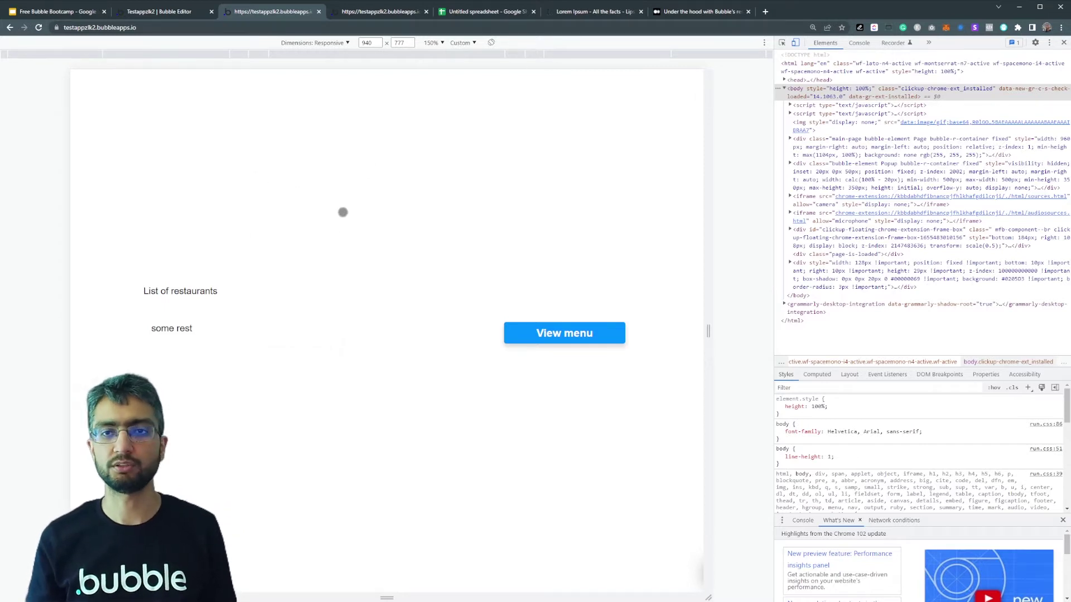
- Open the app's Settings on the Domain / email tab
click(159, 10)
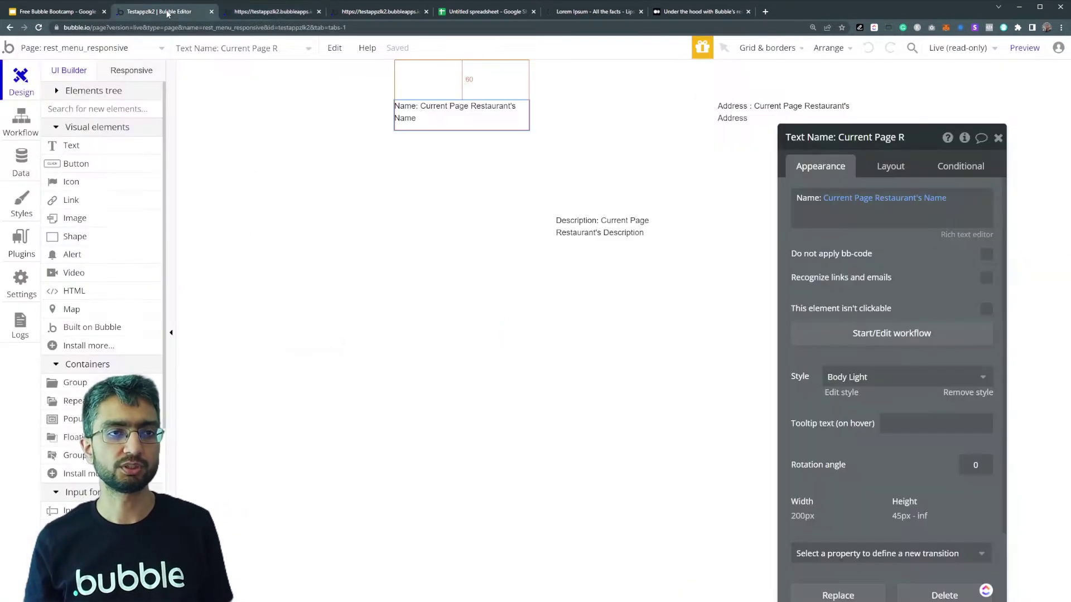
click(21, 283)
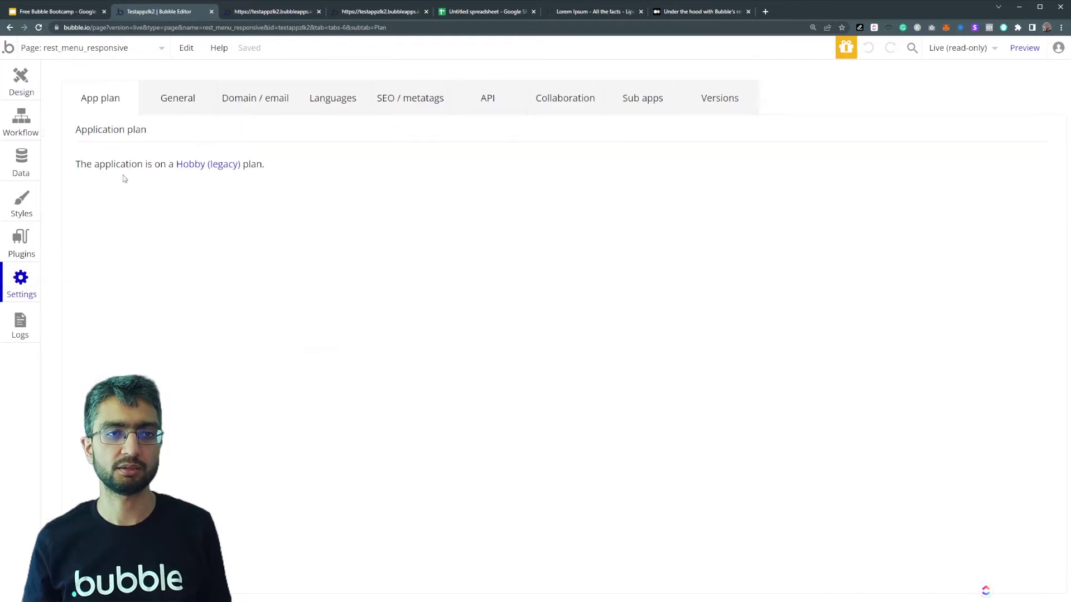
click(237, 102)
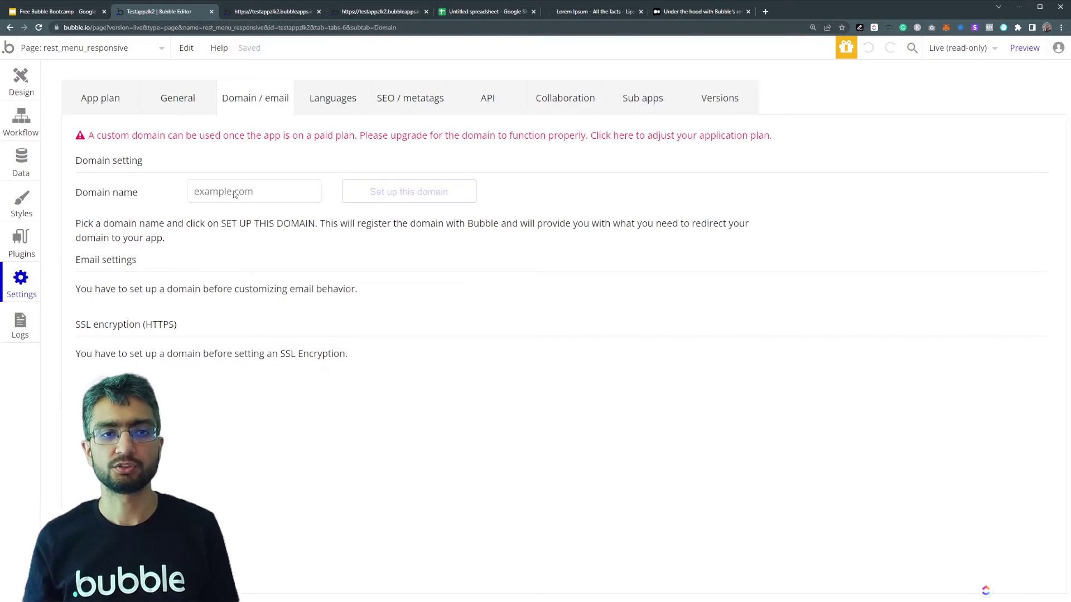
- Browse the available plans on the App plan tab, then return to Domain / email
click(100, 98)
click(578, 251)
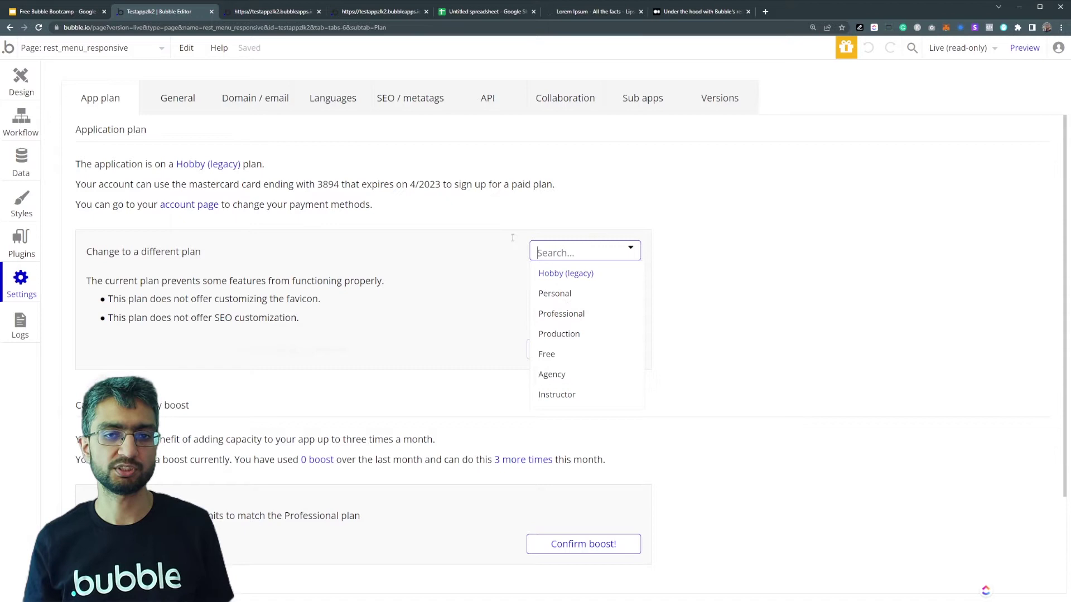
click(362, 265)
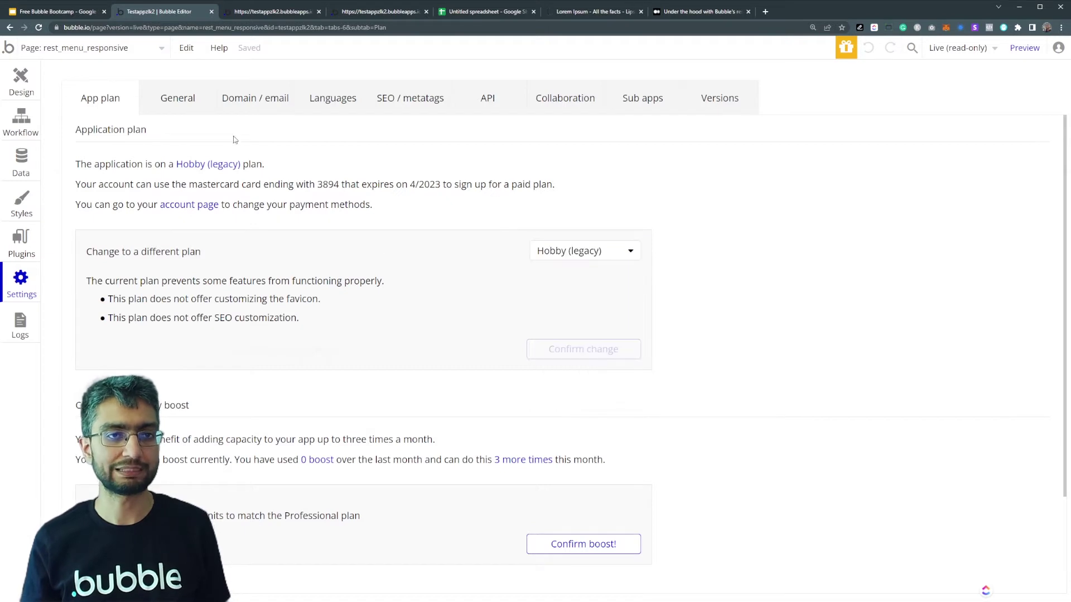
click(607, 253)
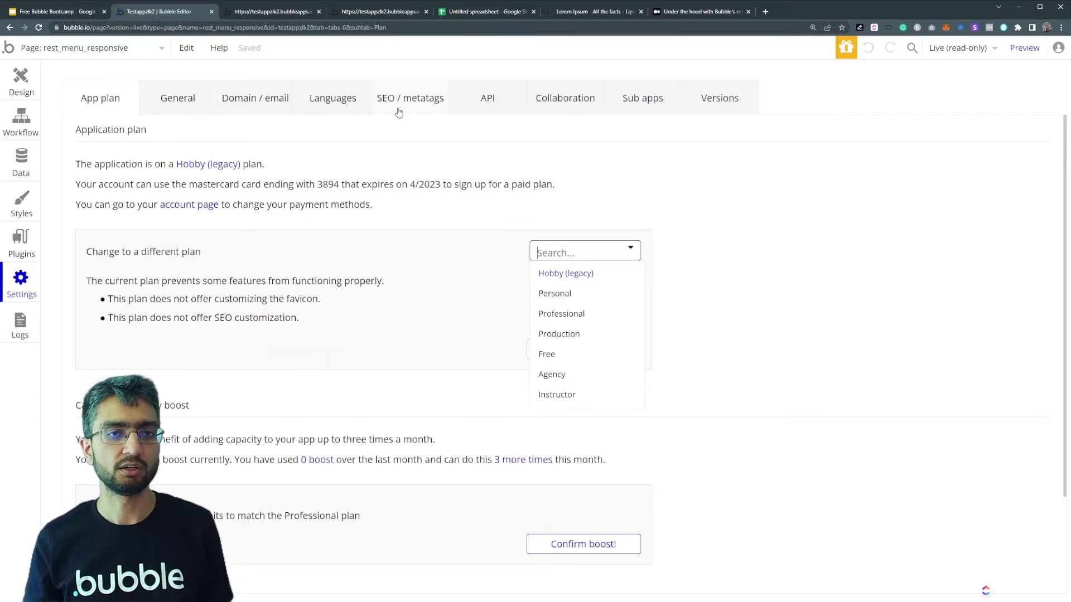
click(281, 109)
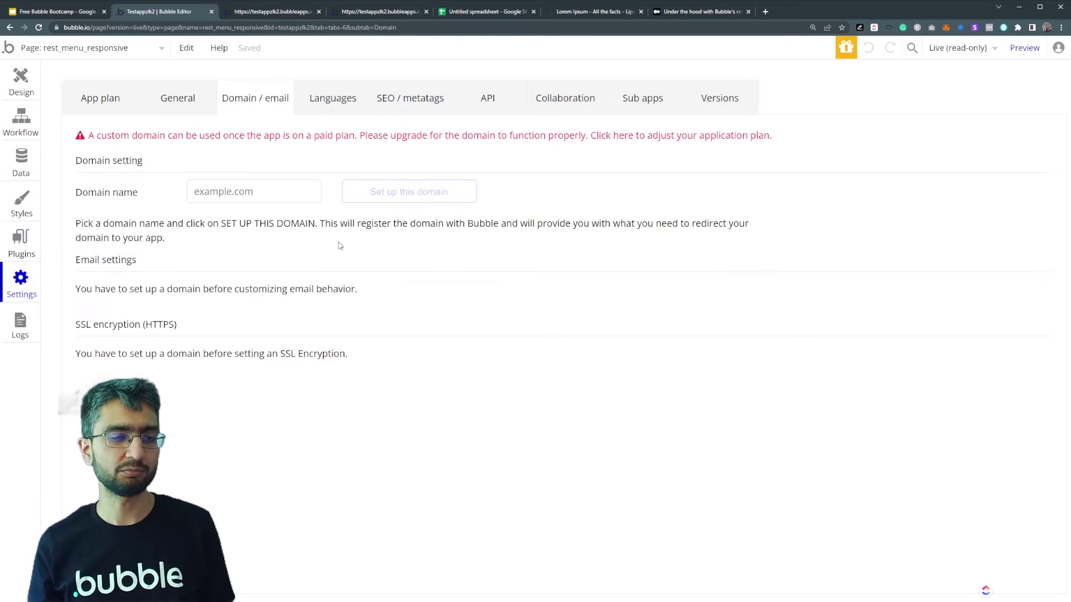
click(268, 13)
click(174, 15)
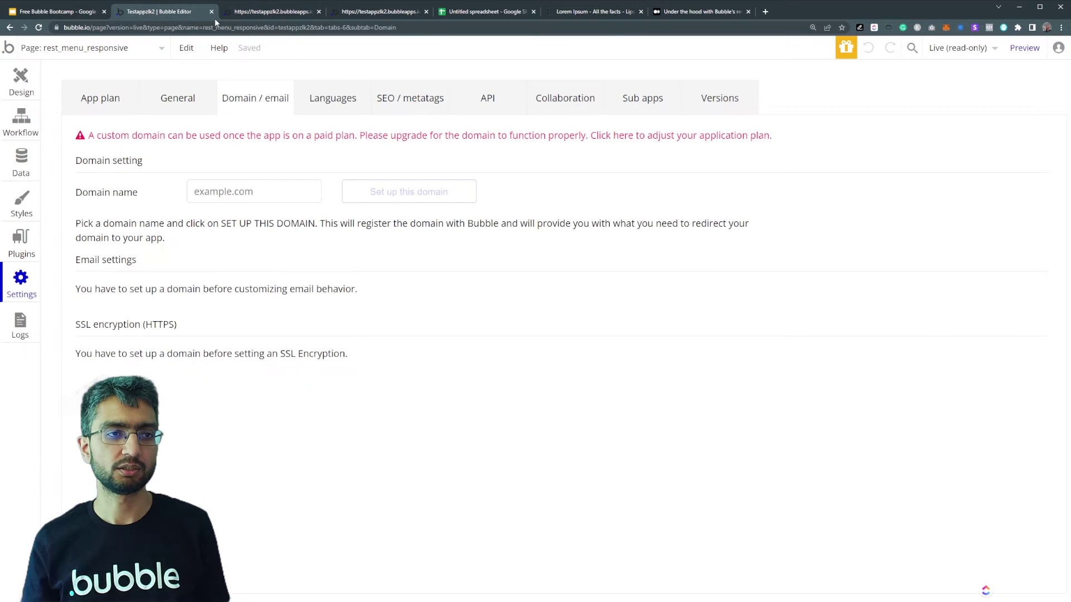
click(261, 12)
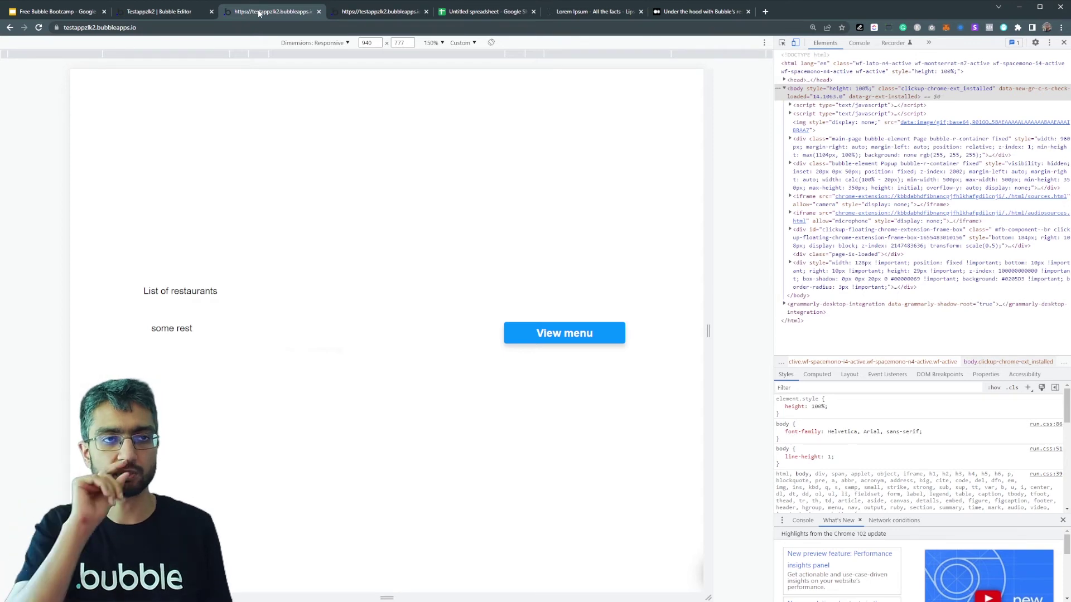
click(159, 12)
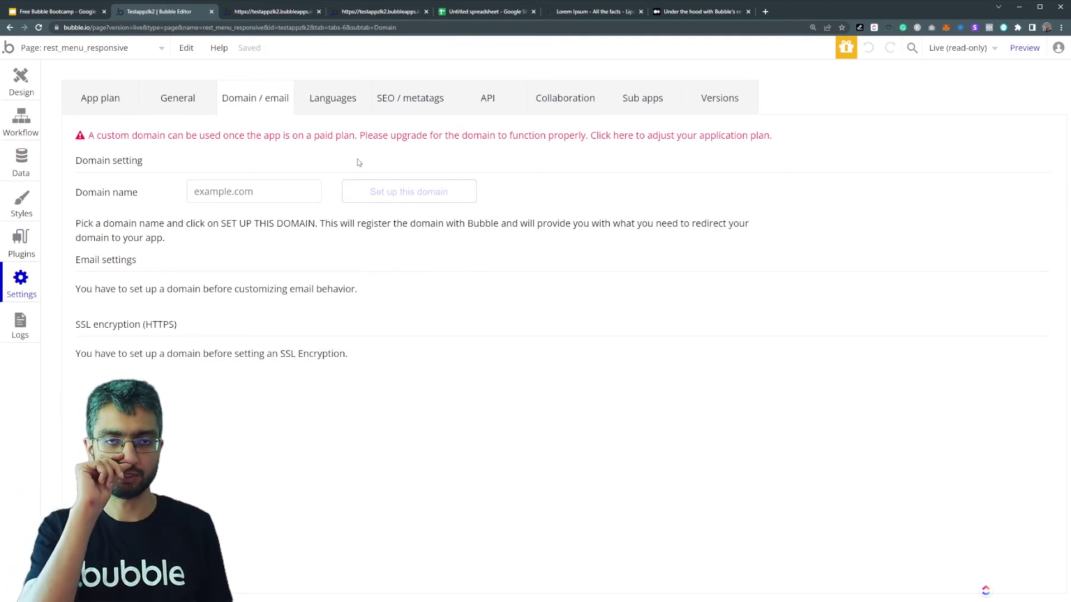
- Search 'bubble.io domain configure', open the How to Setup Custom Domains tutorial, then return to the slides
click(764, 11)
text(bubble.io doma)
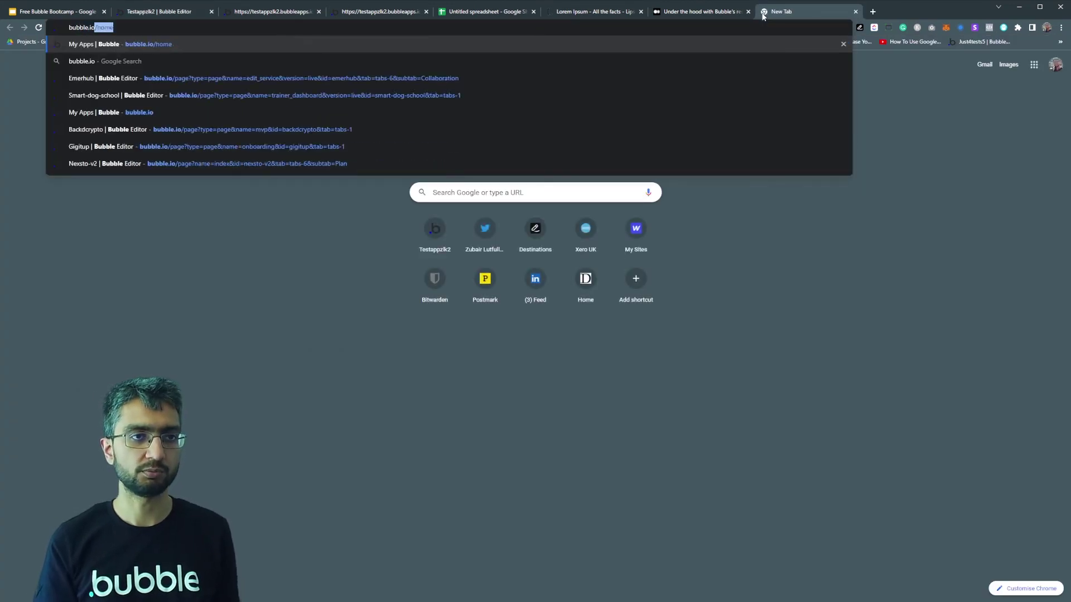
text(in configure)
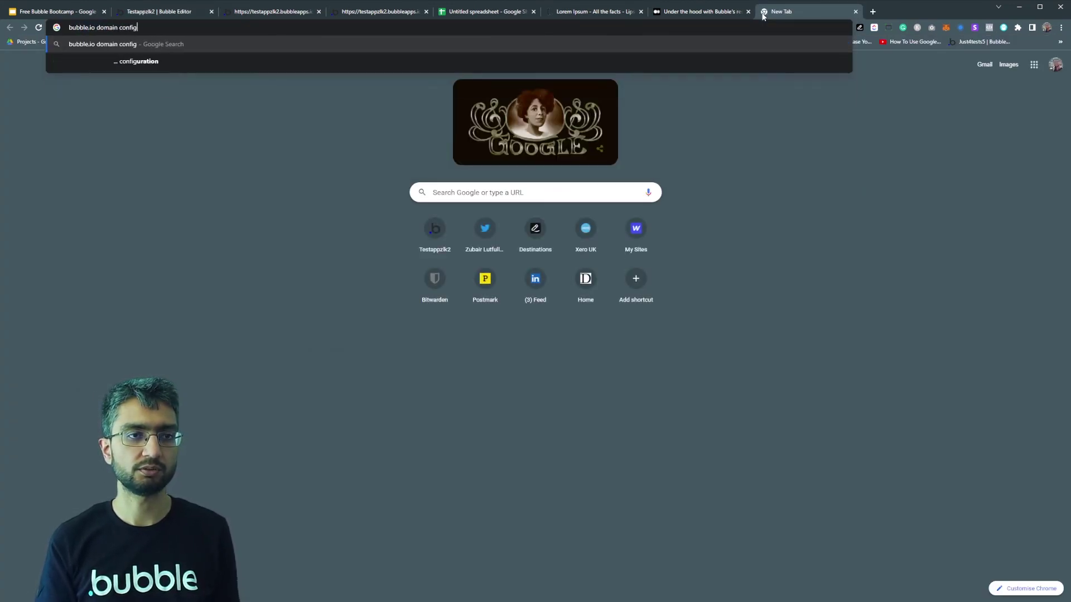
key(Return)
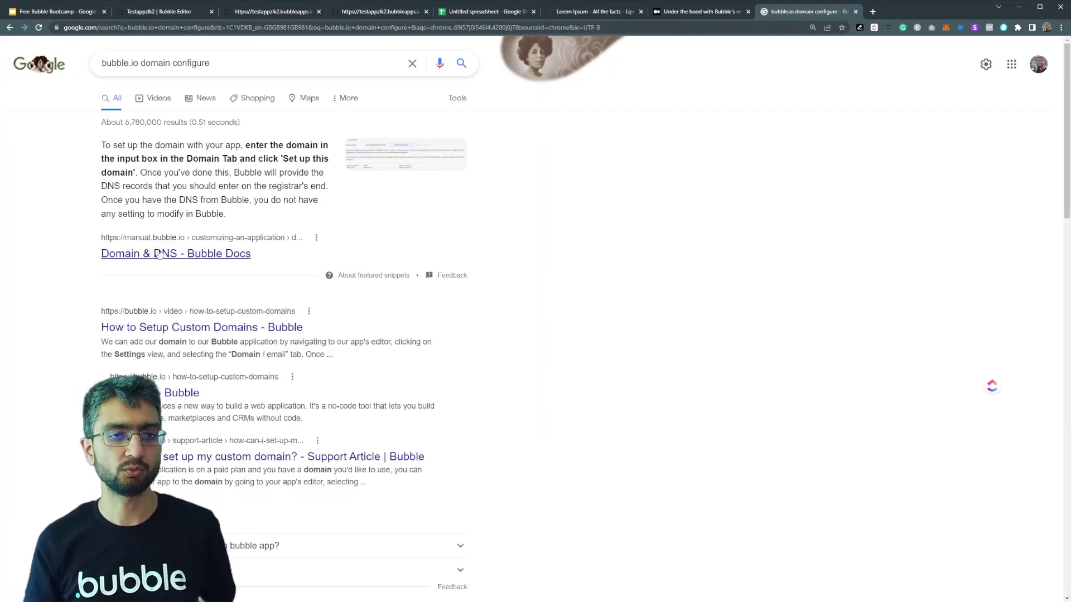
middle_click(201, 328)
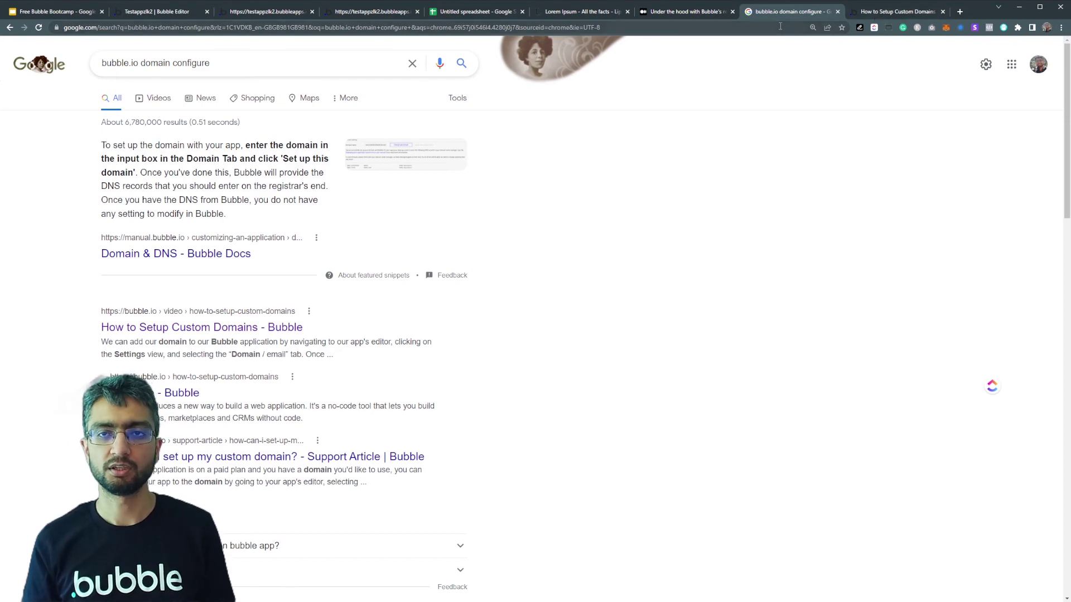
click(894, 12)
scroll(589, 176, down, 2)
scroll(588, 176, up, 2)
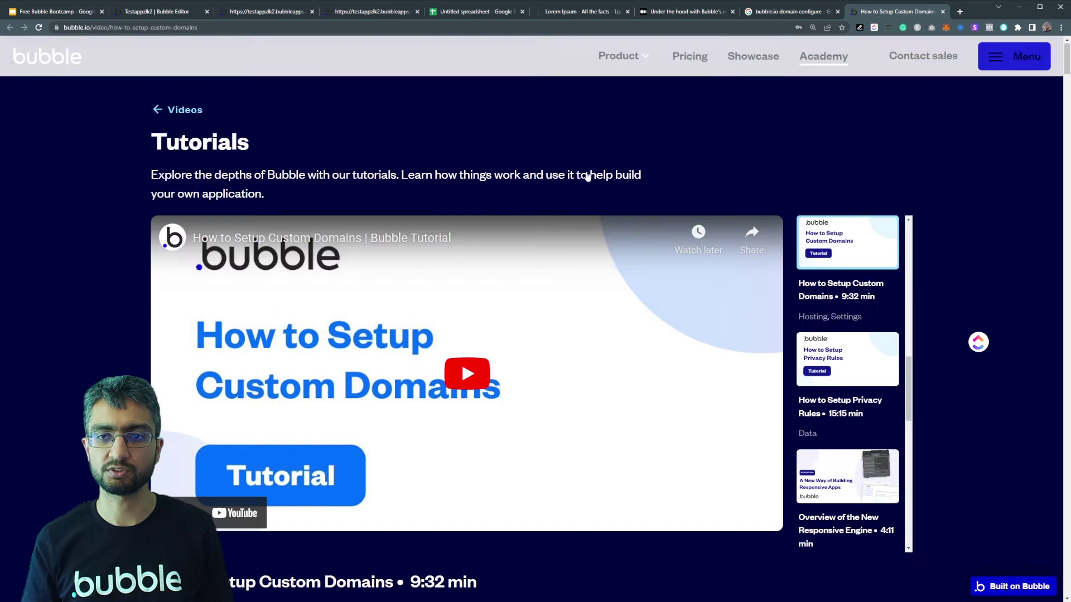
scroll(588, 177, down, 1)
click(54, 11)
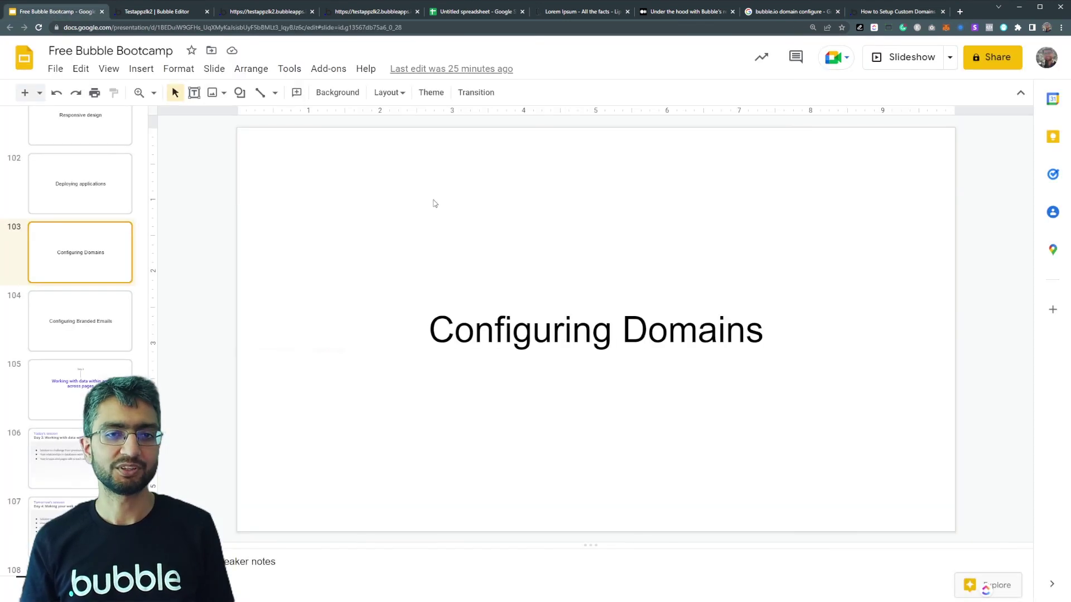